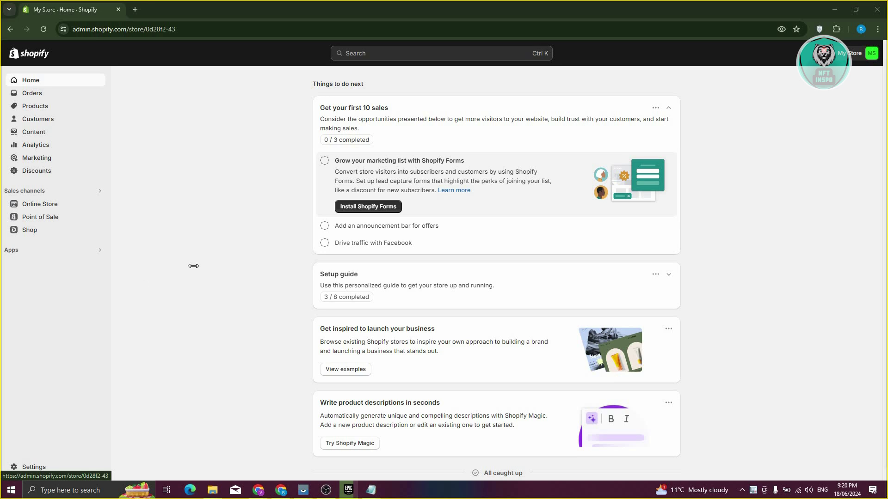
- Open the Shopify App Store from the store's apps and sales channels settings and search it for "best seller"
left_click(33, 468)
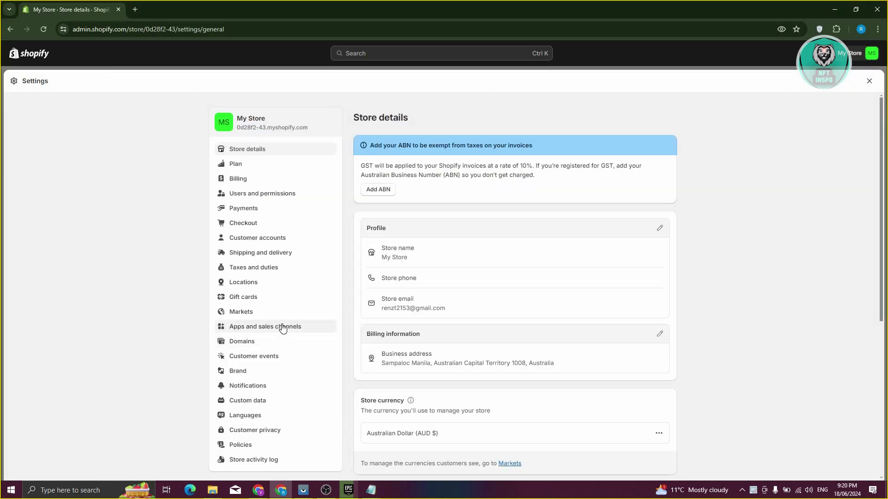
left_click(277, 329)
left_click(664, 118)
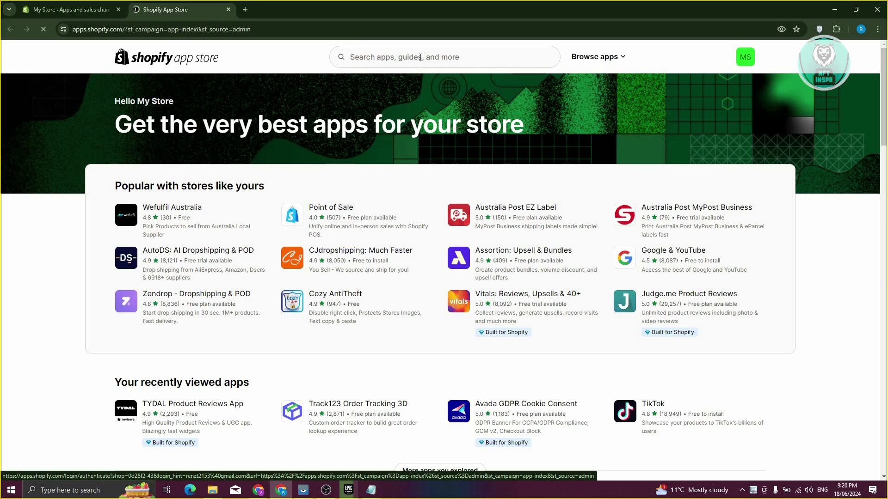
left_click(420, 57)
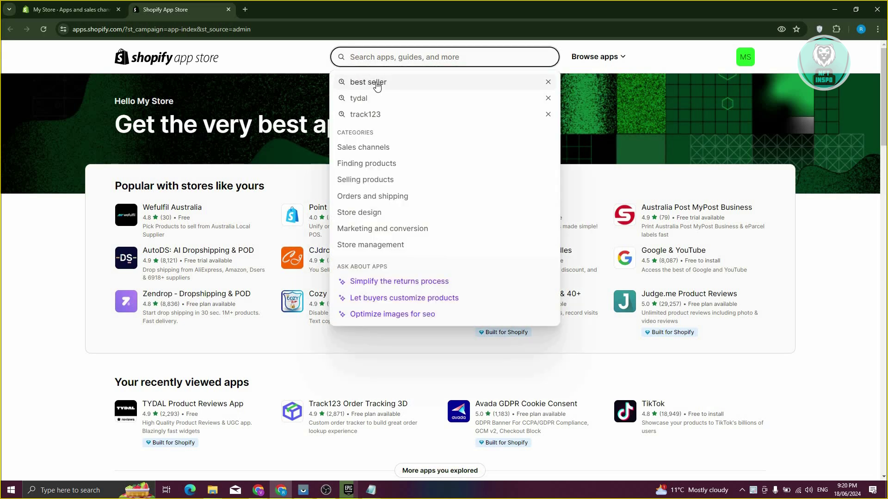
left_click(356, 164)
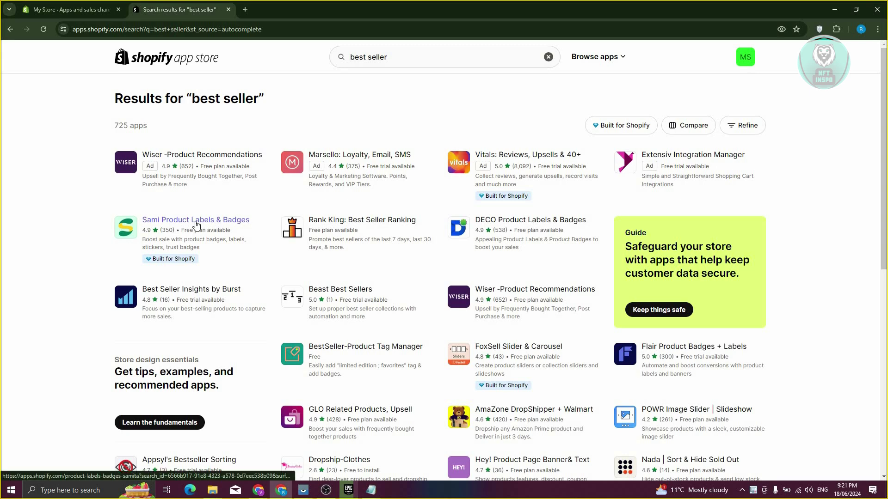
- Install the Sami Product Labels & Badges app on the store and close its App Store listing
left_click(215, 236)
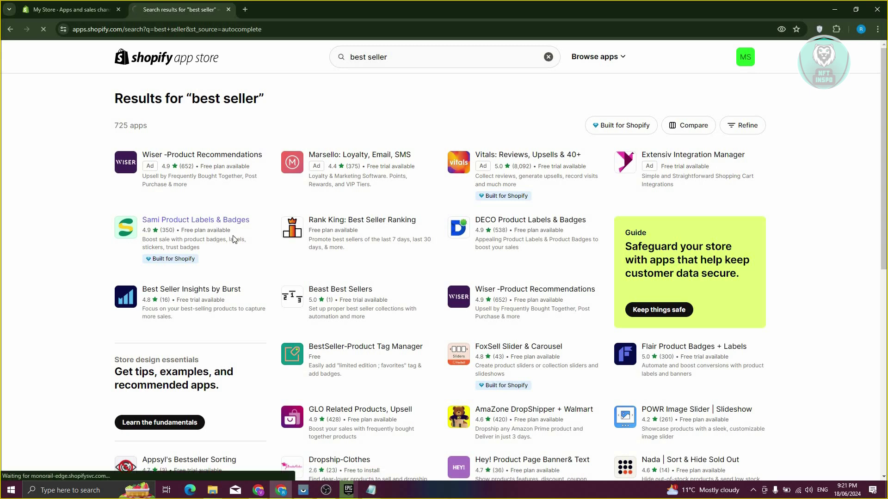
left_click(207, 322)
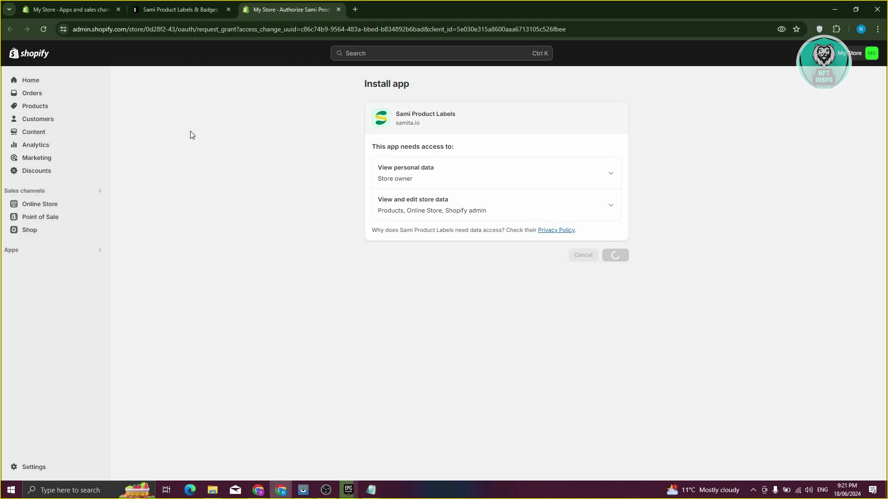
left_click(228, 10)
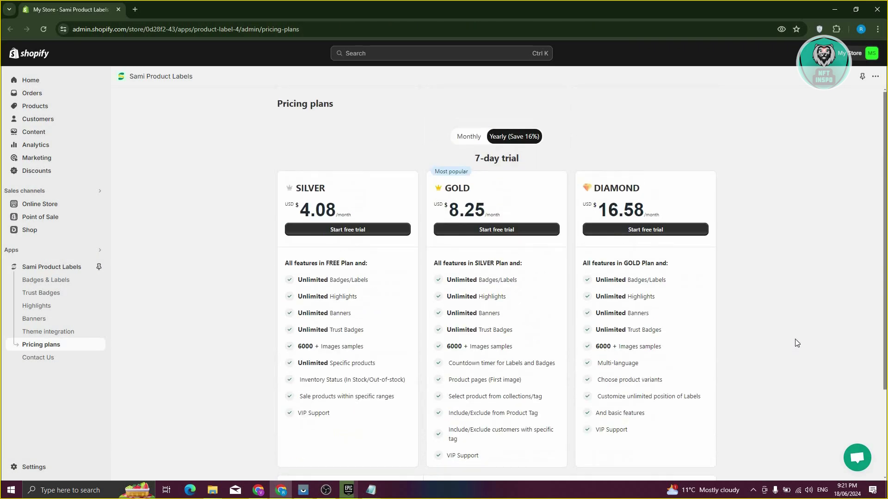
- Review the Sami Product Labels pricing plans and continue with the Free plan
scroll(788, 344, "down", 3)
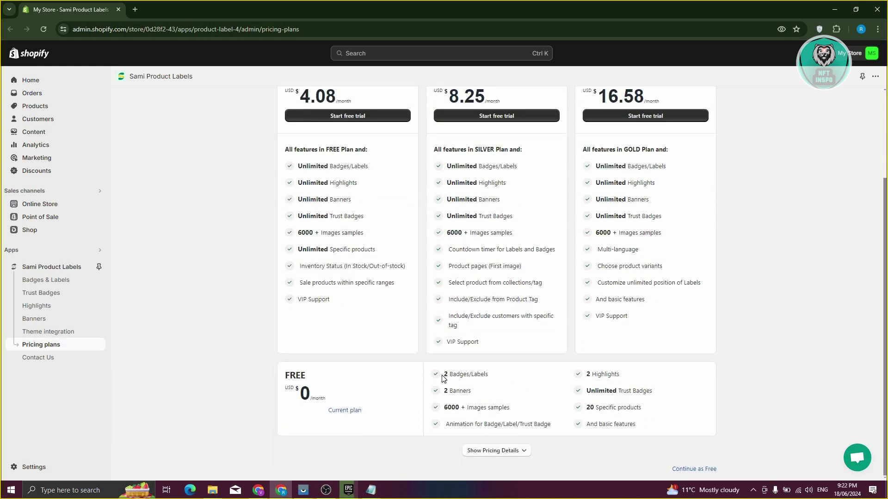
triple_click(530, 371)
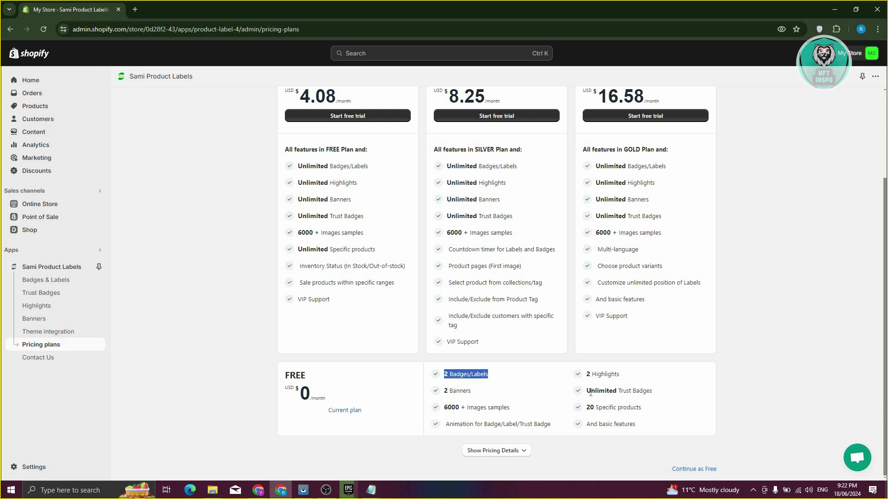
left_click(689, 470)
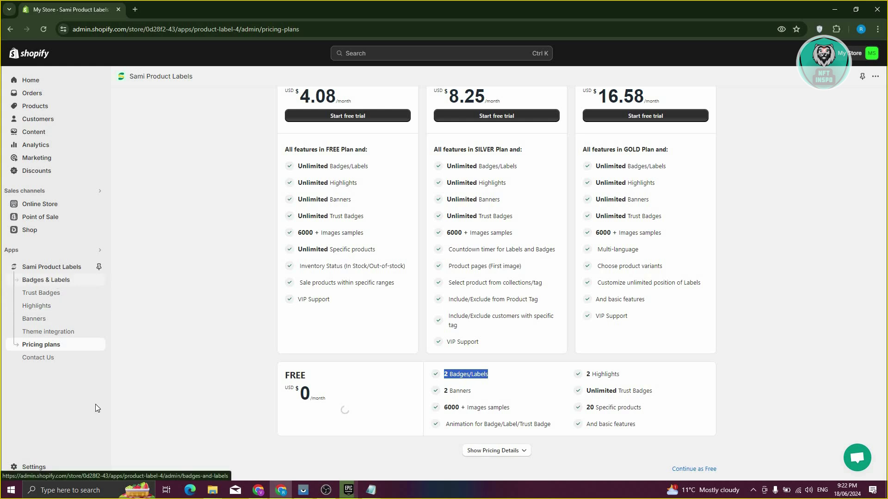
- Start creating a new badge in Badges & Labels and dismiss the support chat
left_click(54, 281)
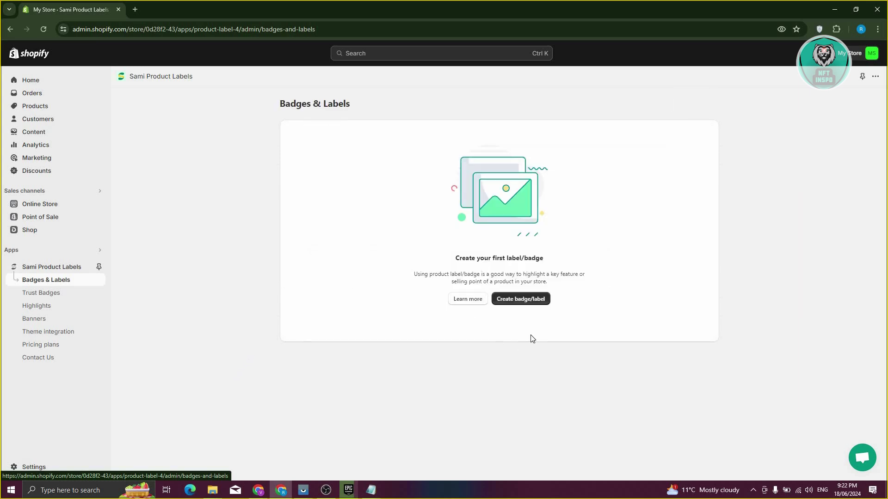
left_click(542, 299)
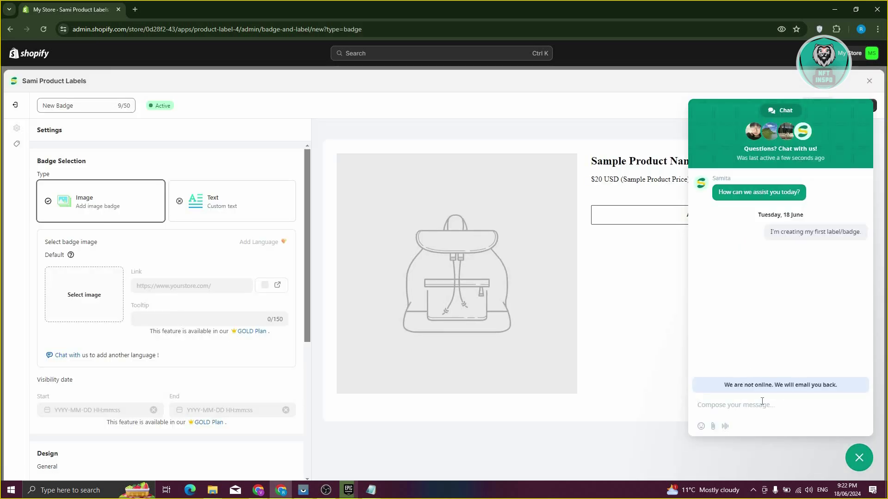
left_click(859, 458)
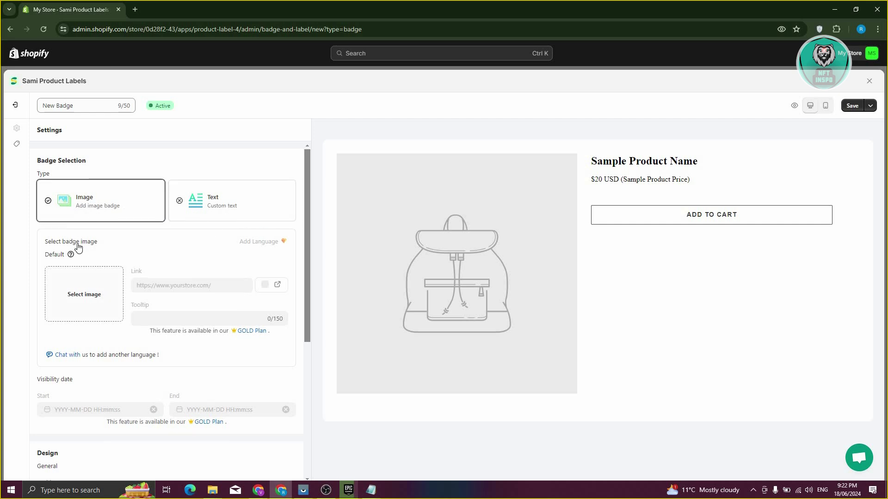
- Set the badge type to Text and enter "BEST SELLER" as its content
scroll(78, 242, "down", 1)
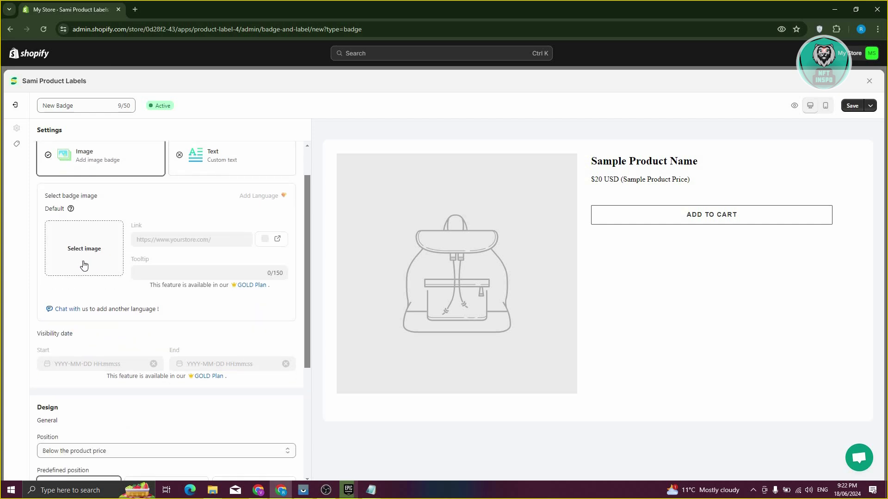
left_click(226, 156)
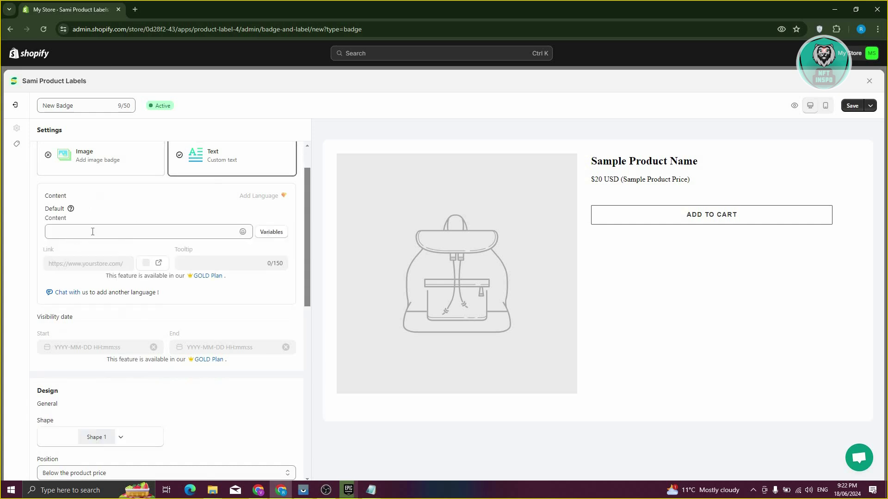
left_click(93, 232)
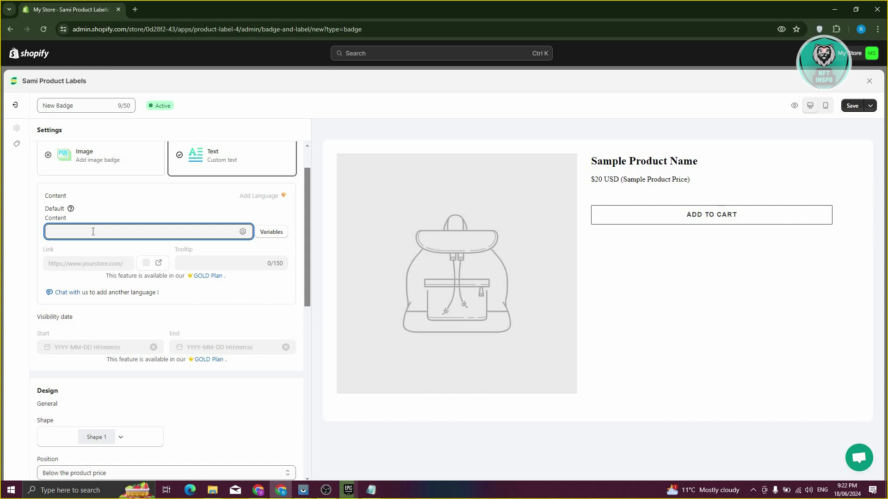
type("BEST SELLER")
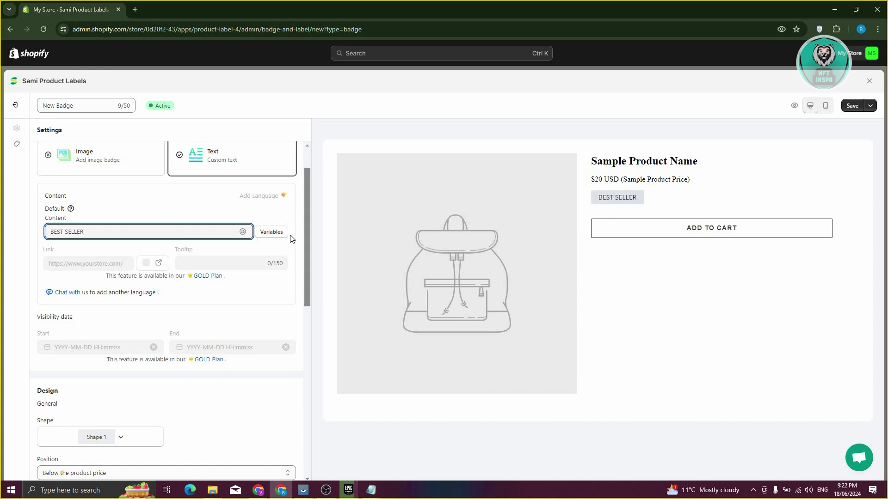
left_click(234, 310)
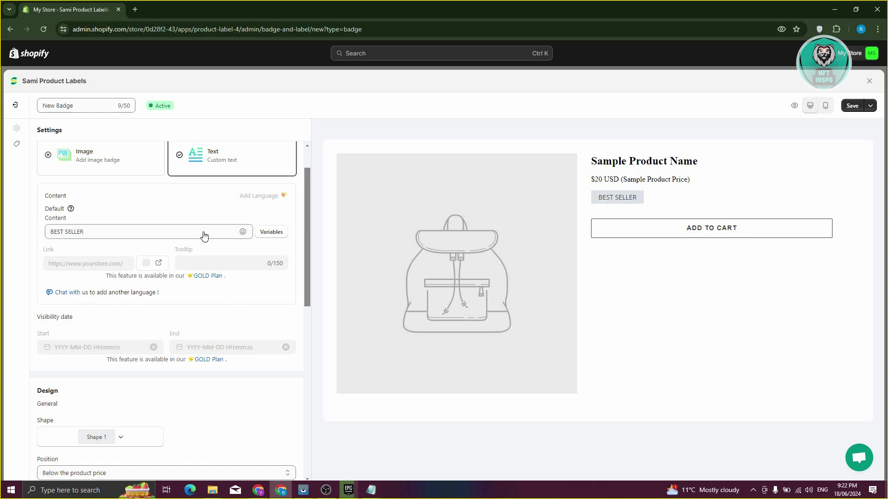
- Set the badge's position to "Below product title" in the design settings
scroll(204, 237, "down", 1)
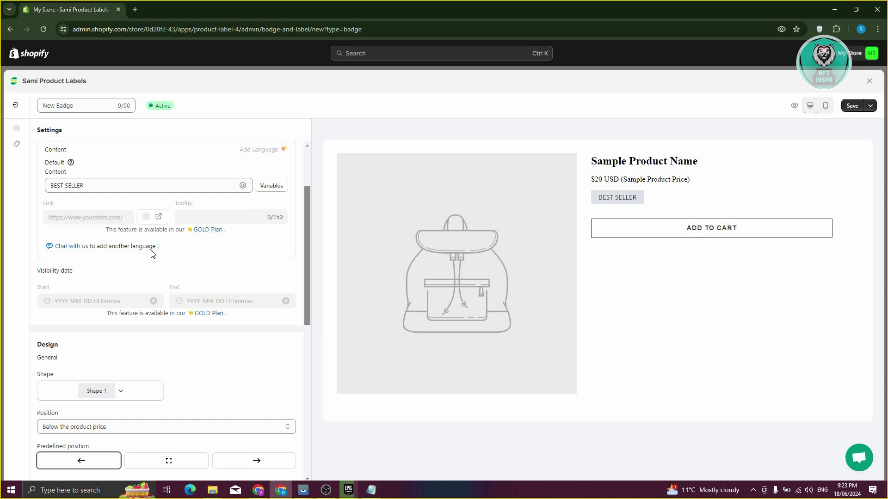
scroll(148, 251, "down", 2)
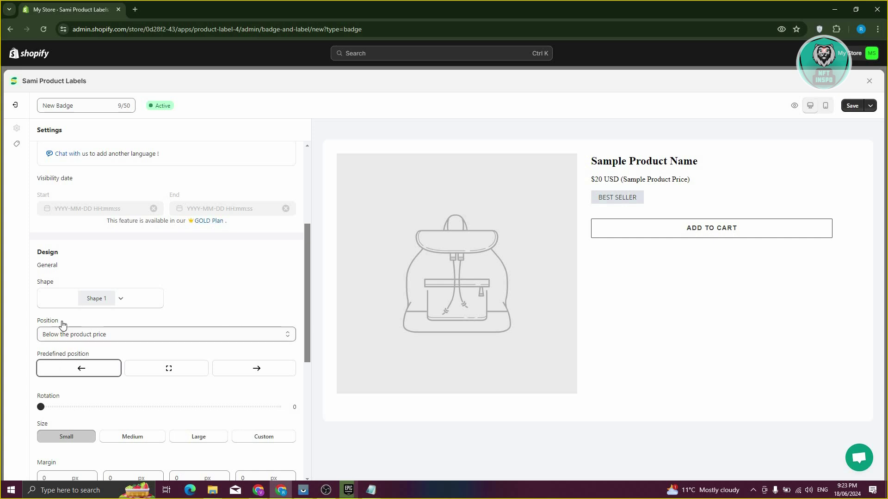
scroll(98, 292, "down", 1)
left_click(97, 290)
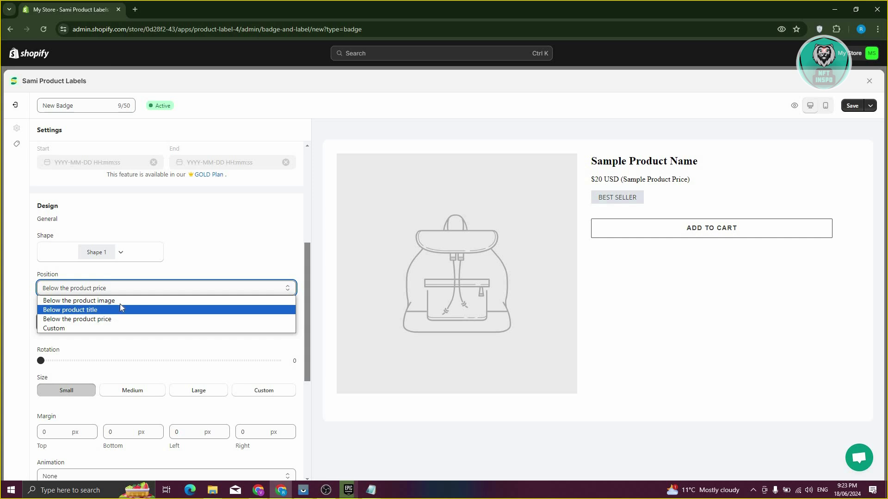
key("Return")
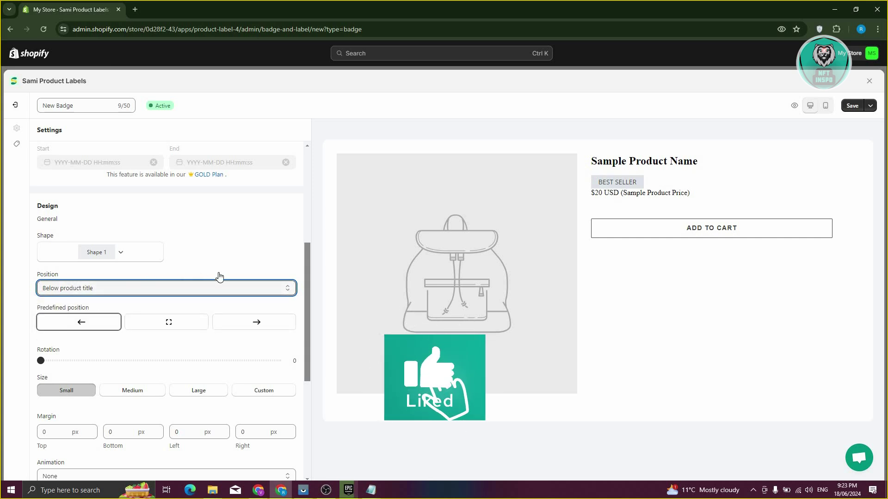
- Try the right-aligned predefined position for the badge and return it to left alignment
scroll(166, 275, "down", 1)
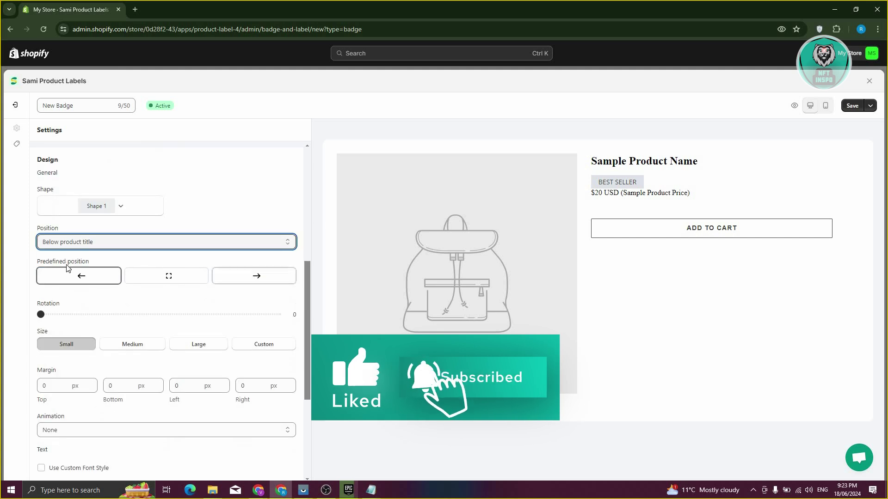
left_click(261, 279)
double_click(91, 279)
left_click(99, 279)
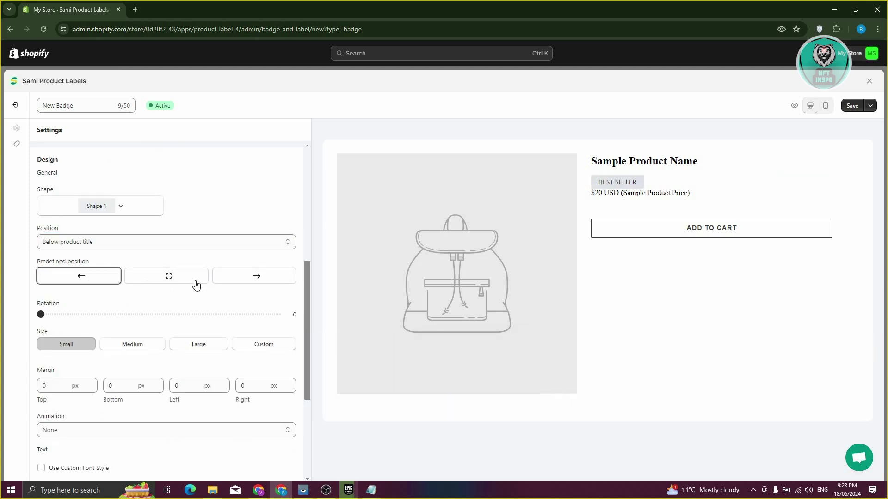
- Try the Large and Custom badge sizes and settle on Medium
left_click_drag(159, 313, 96, 362)
left_click(149, 346)
left_click(193, 347)
left_click(256, 348)
left_click(198, 345)
left_click(143, 348)
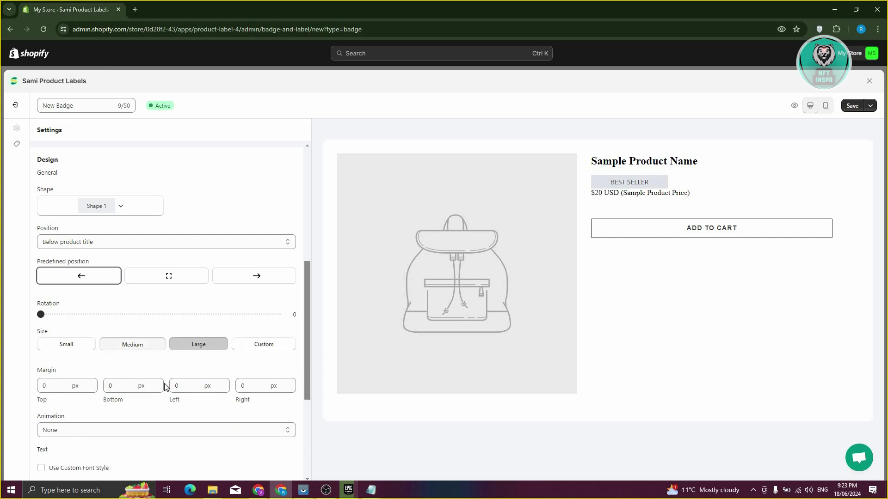
- Rename the new badge to "BEST SELLER" and save it
scroll(87, 262, "down", 3)
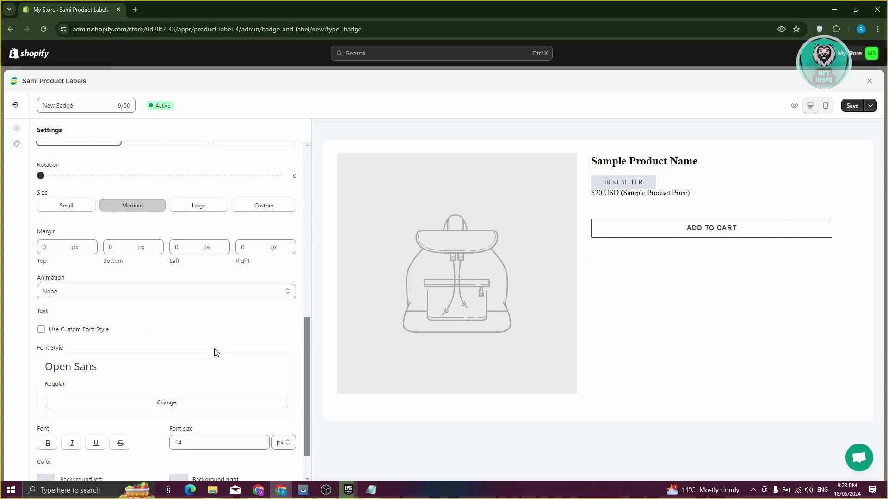
scroll(214, 351, "down", 1)
scroll(242, 312, "up", 2)
scroll(266, 321, "up", 6)
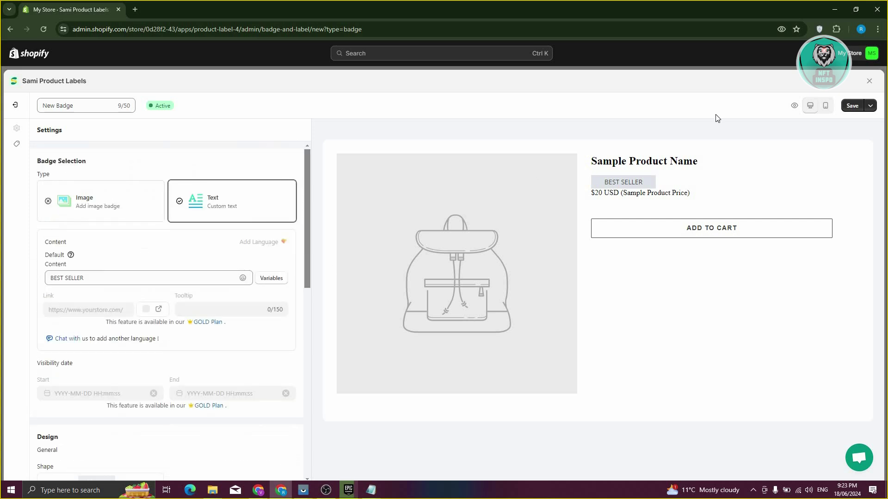
left_click(42, 105)
key("ctrl+a")
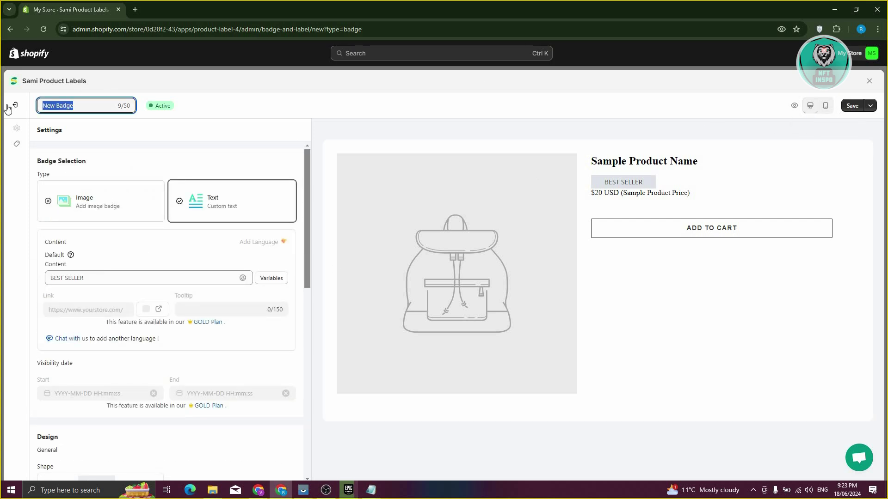
type("BEST SELLER")
left_click(852, 107)
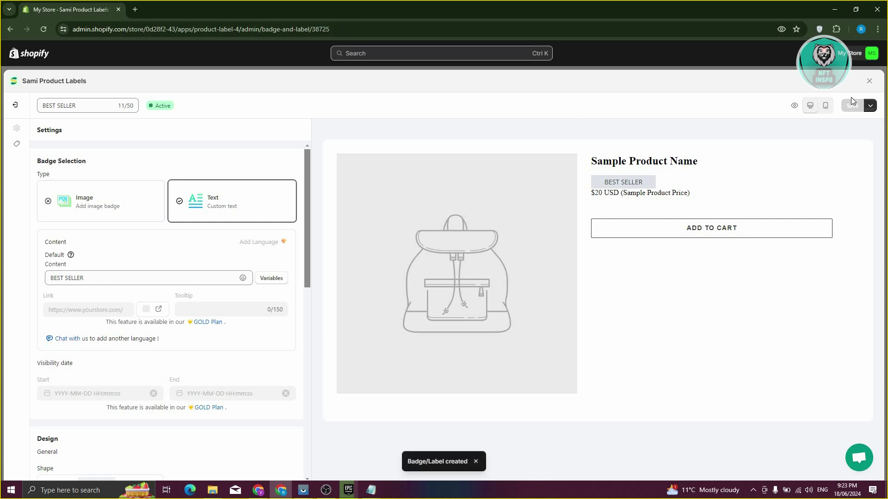
- Close the full-screen badge editor and return to the Sami Product Labels dashboard with its getting-started steps
left_click(869, 81)
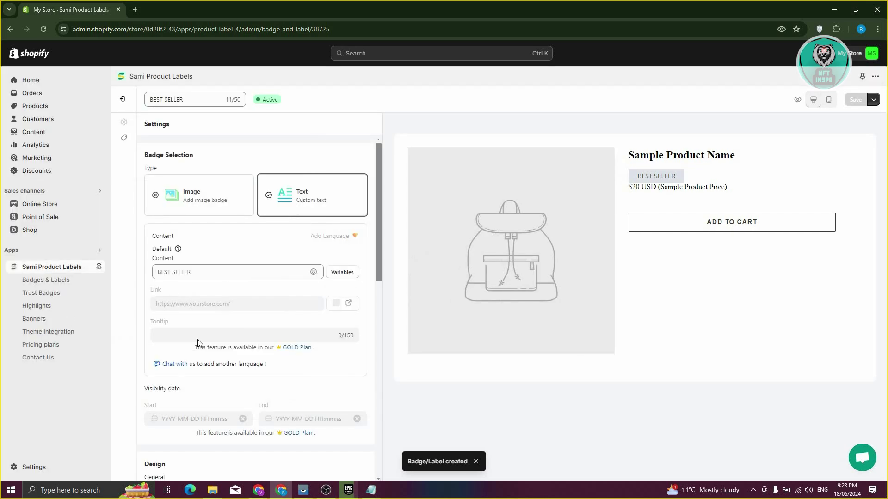
left_click(54, 280)
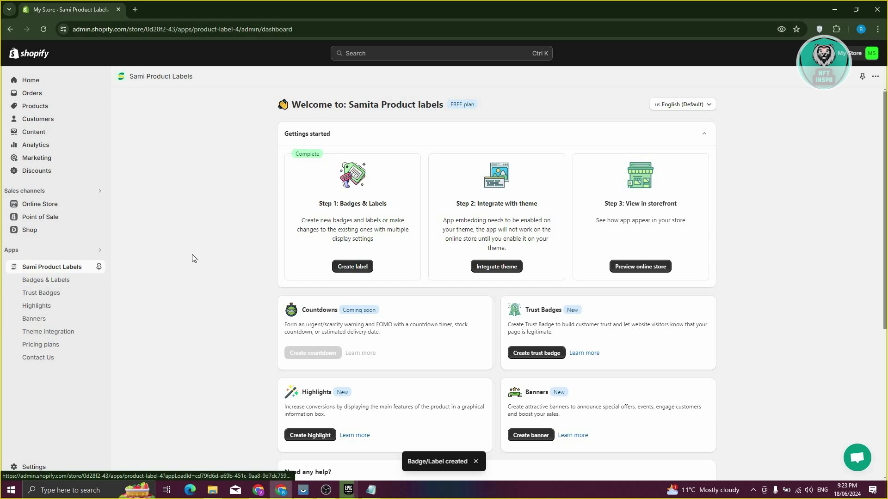
scroll(193, 259, "down", 4)
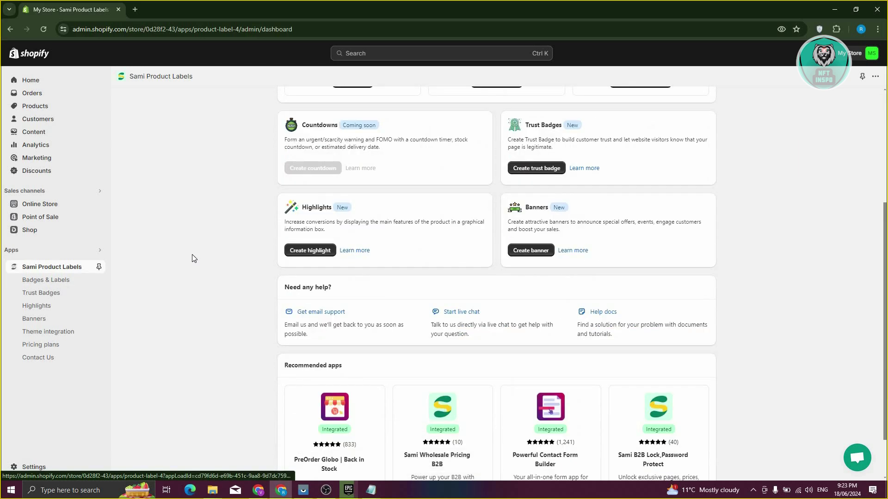
scroll(193, 258, "up", 4)
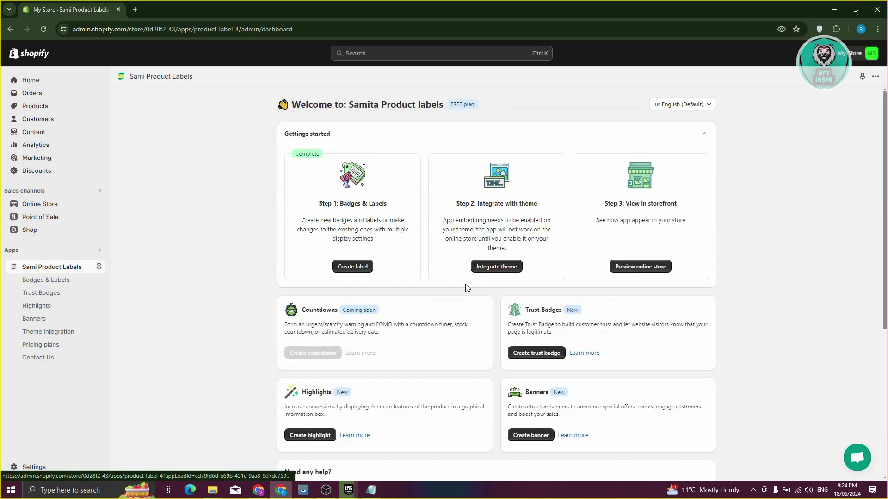
- Activate the Sami Product Labels app embed in the live Dawn theme, save the theme and close its editor
left_click(503, 271)
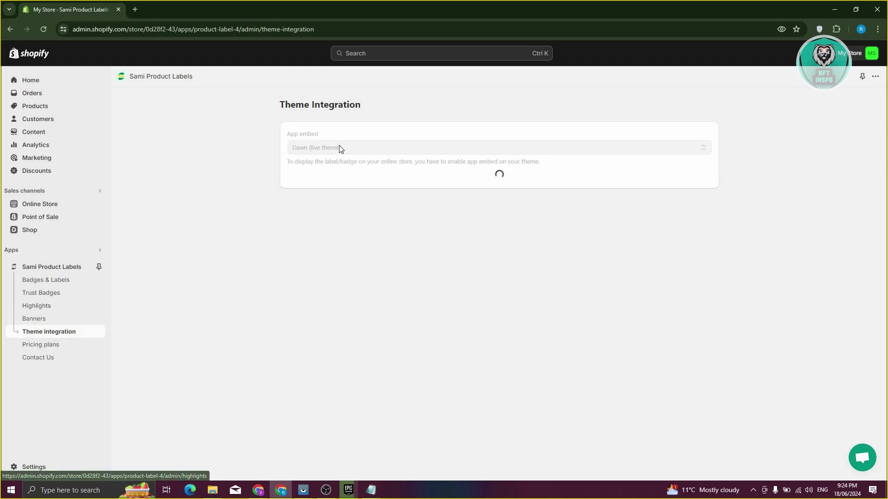
left_click(301, 187)
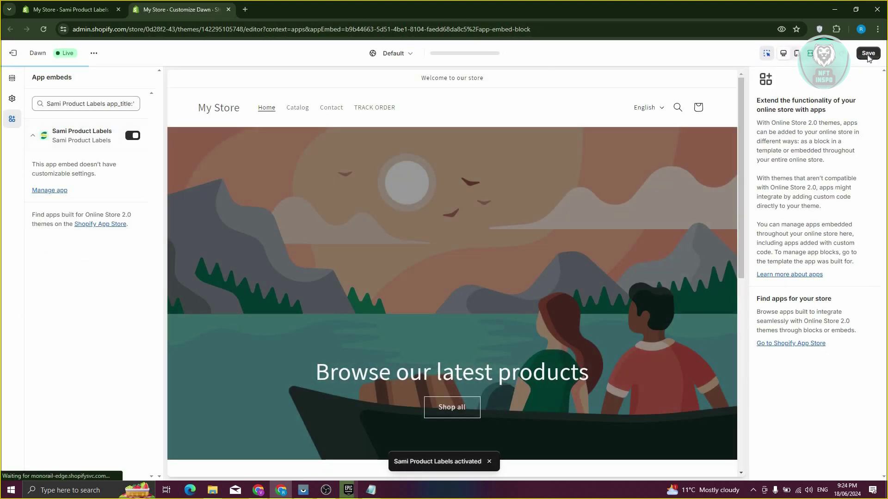
left_click(868, 54)
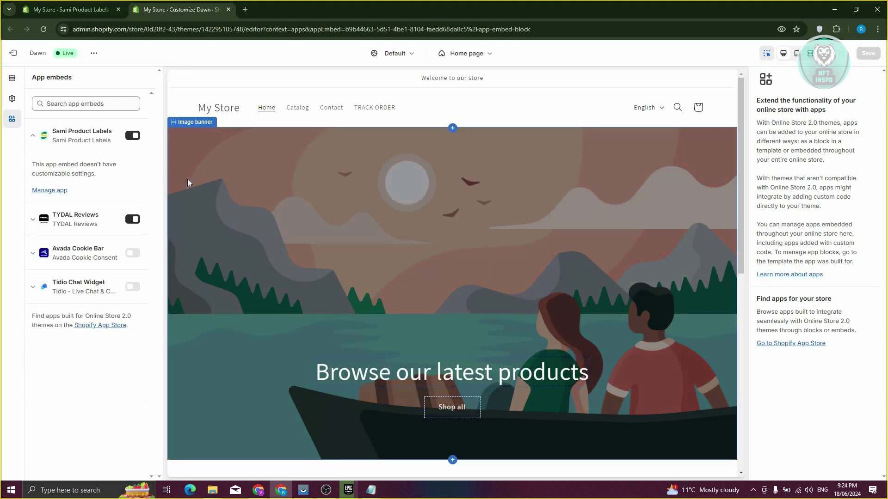
left_click(229, 10)
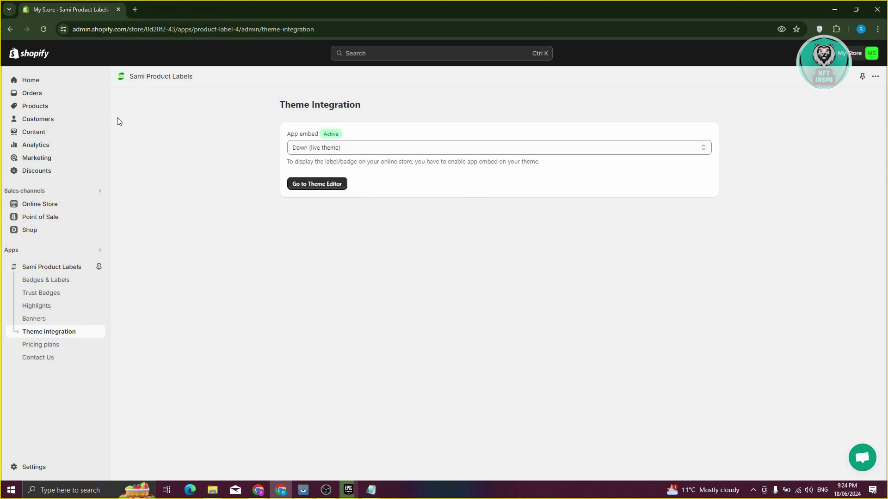
- Preview the online store from the app dashboard and open the t-shirt product page to check the badge
left_click(59, 266)
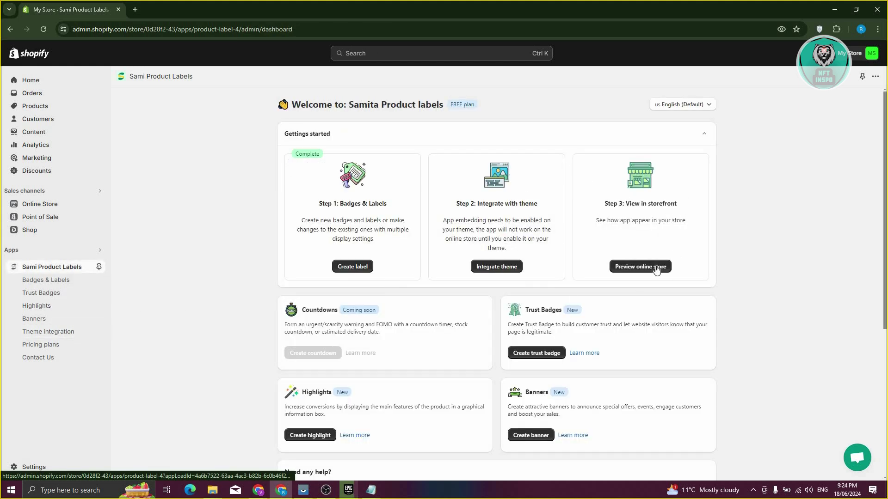
left_click(640, 267)
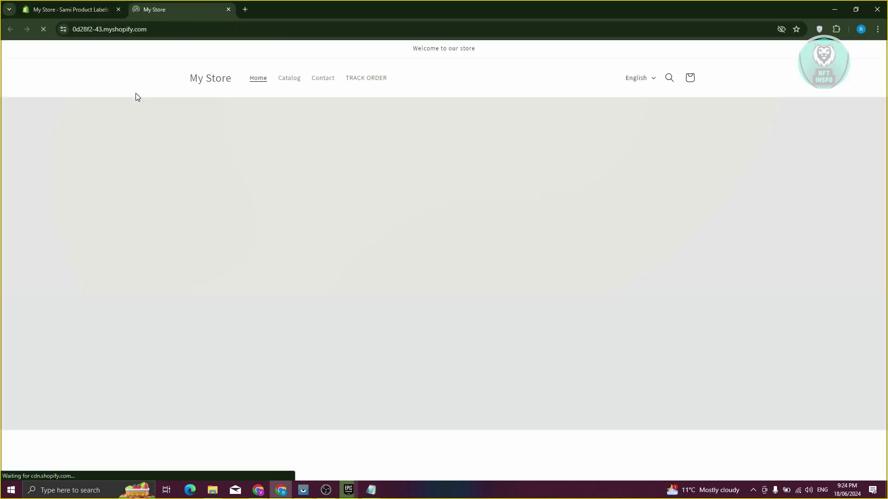
scroll(229, 200, "down", 5)
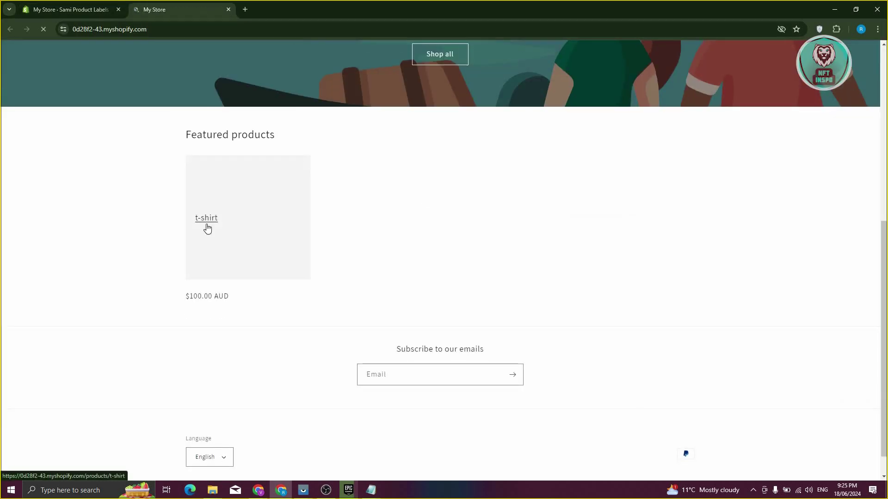
left_click(477, 220)
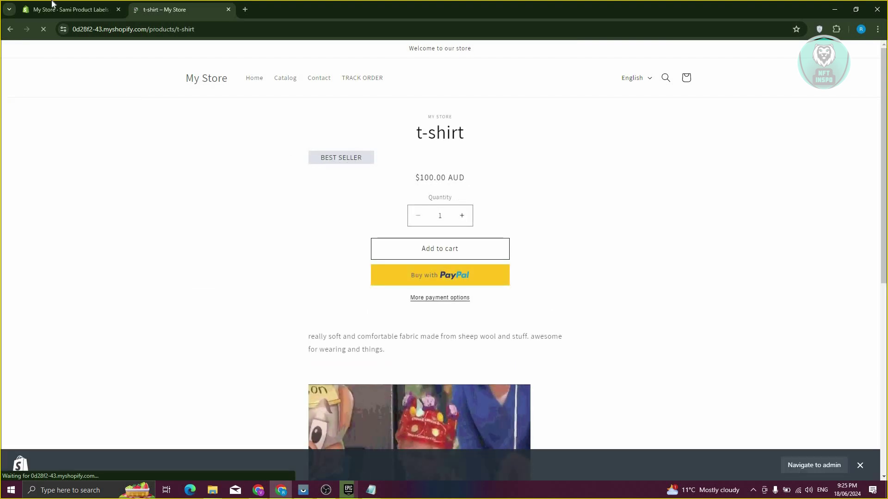
- Reopen the BEST SELLER badge in the app and set its display condition to "Select Products" with "is equal to"
key("ctrl+1")
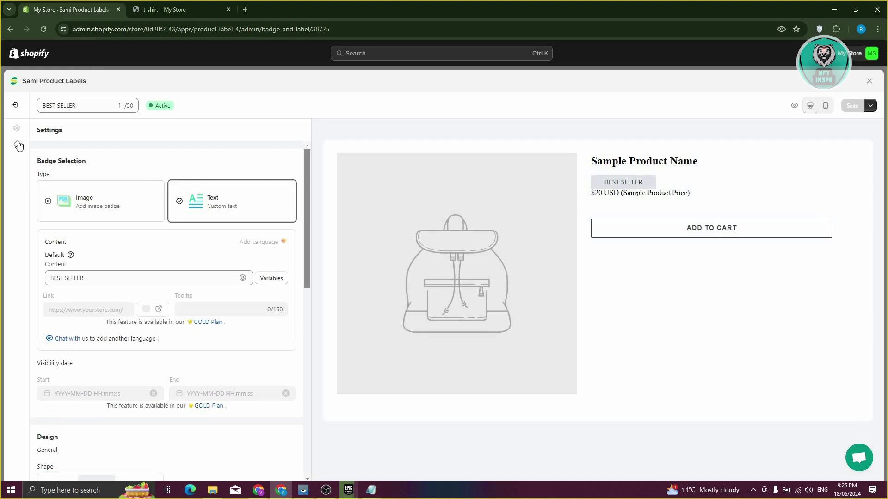
left_click(17, 147)
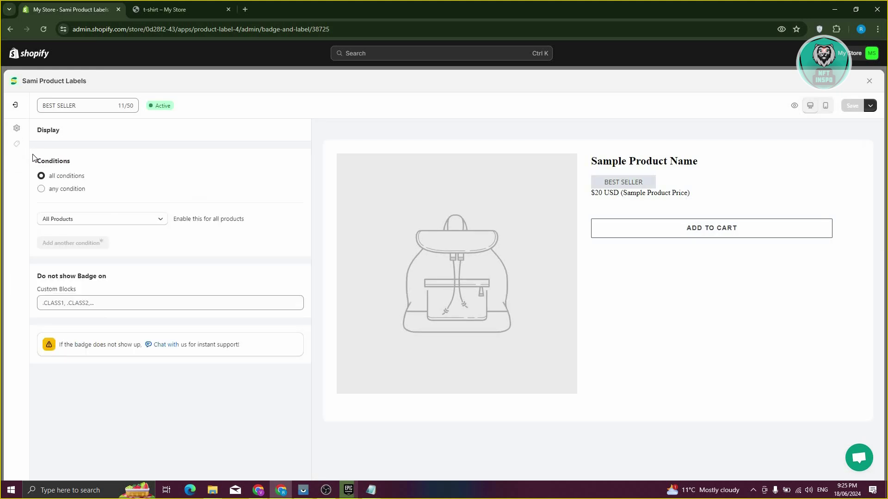
left_click(111, 222)
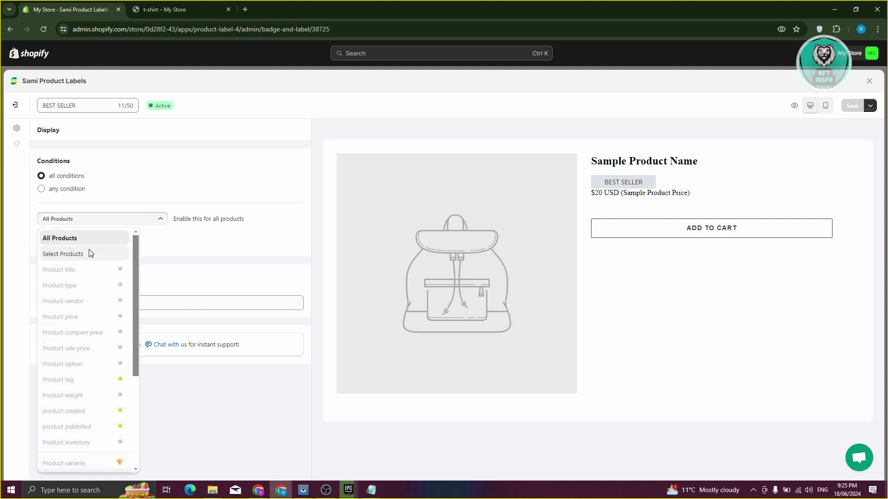
left_click(91, 253)
left_click(190, 224)
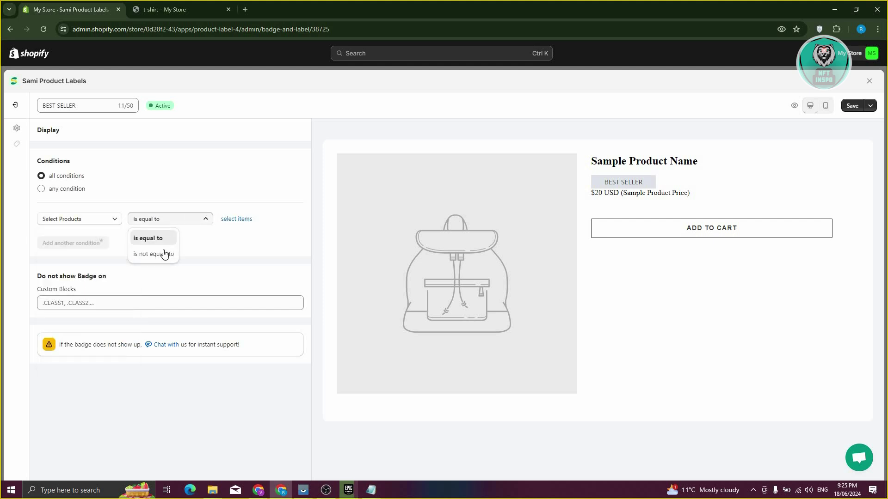
left_click(261, 216)
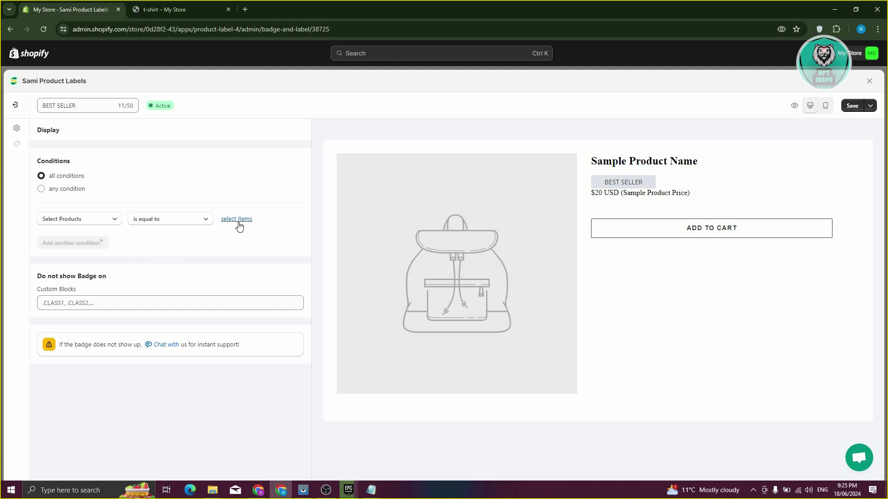
- Add the t-shirt as the product for the display condition and save the badge
left_click(240, 225)
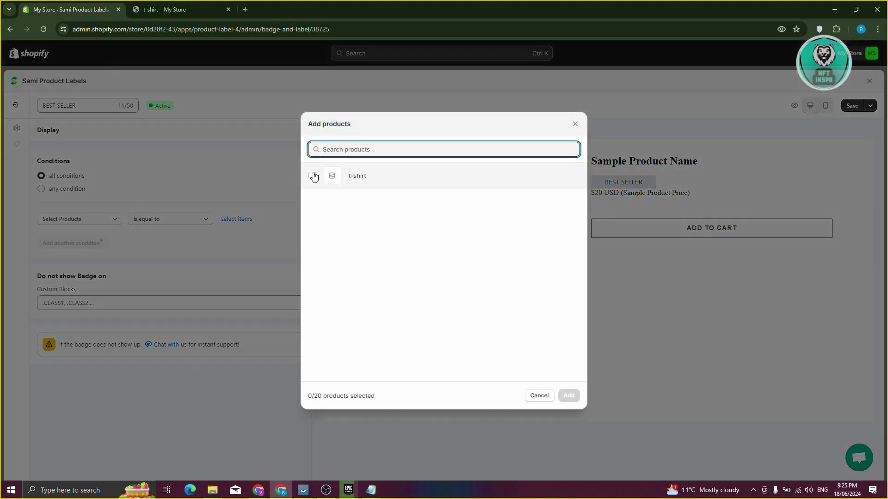
left_click(312, 177)
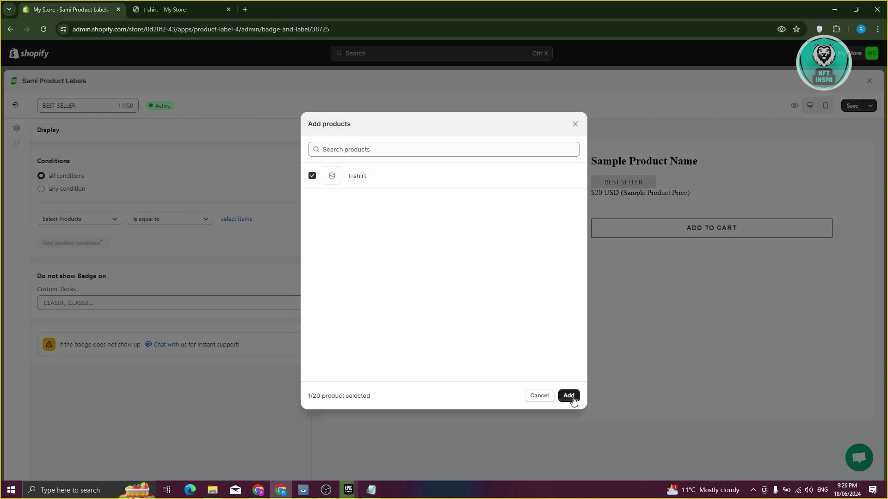
left_click(569, 396)
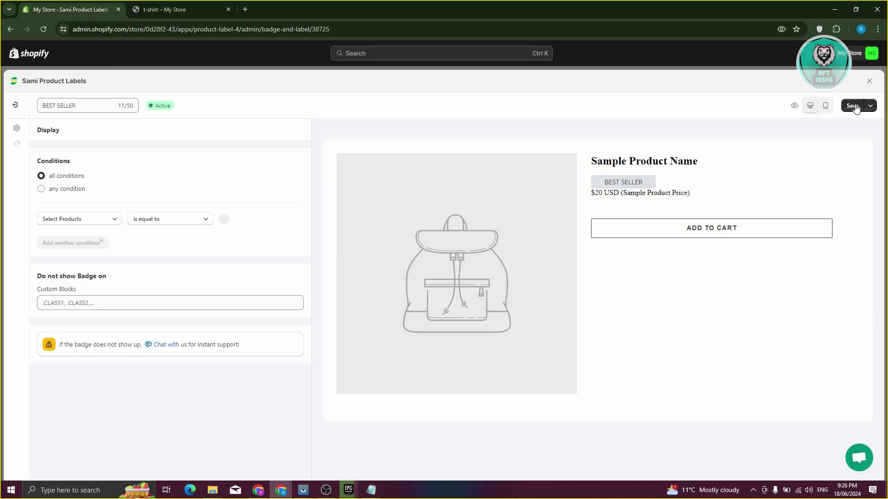
left_click(852, 105)
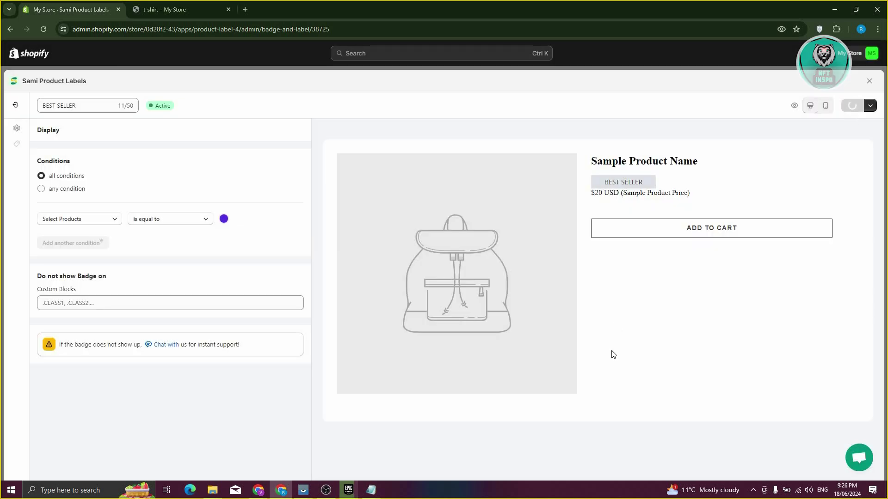